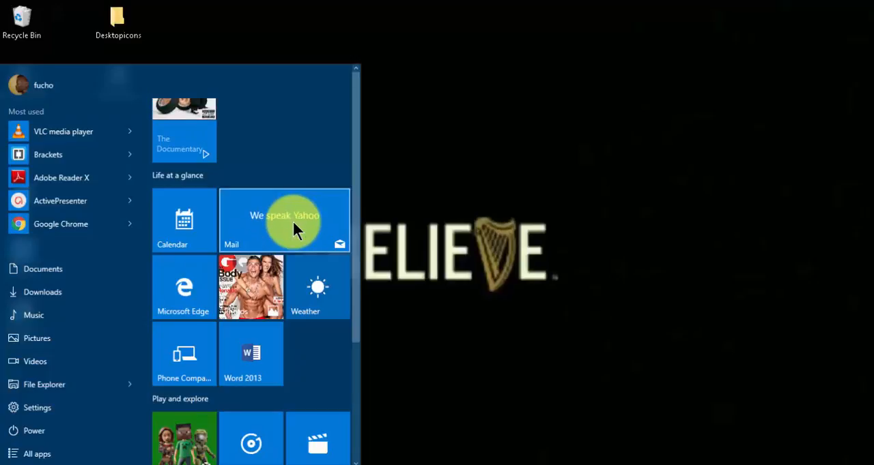
# Step: Turn off the live tiles for Mail, Microsoft Edge, Weather and Phone Companion in the Start menu
pyautogui.rightClick(294, 225)
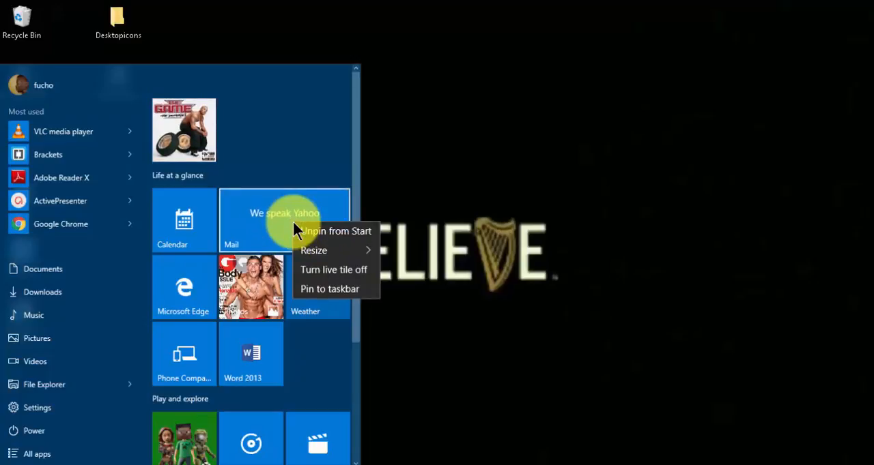
pyautogui.click(319, 270)
pyautogui.scroll(-3, 319, 271)
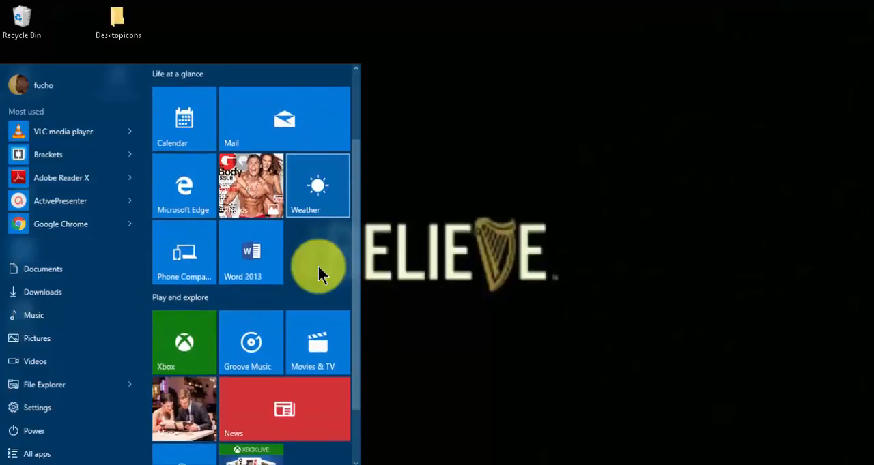
pyautogui.rightClick(193, 179)
pyautogui.click(219, 226)
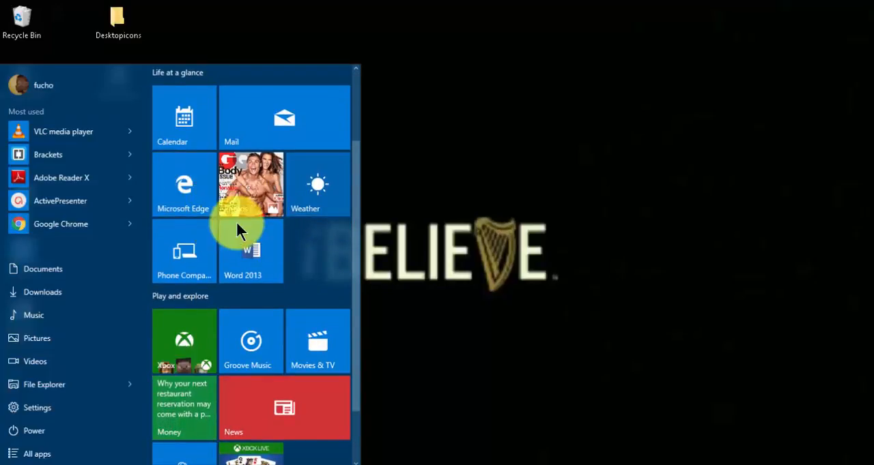
pyautogui.rightClick(302, 202)
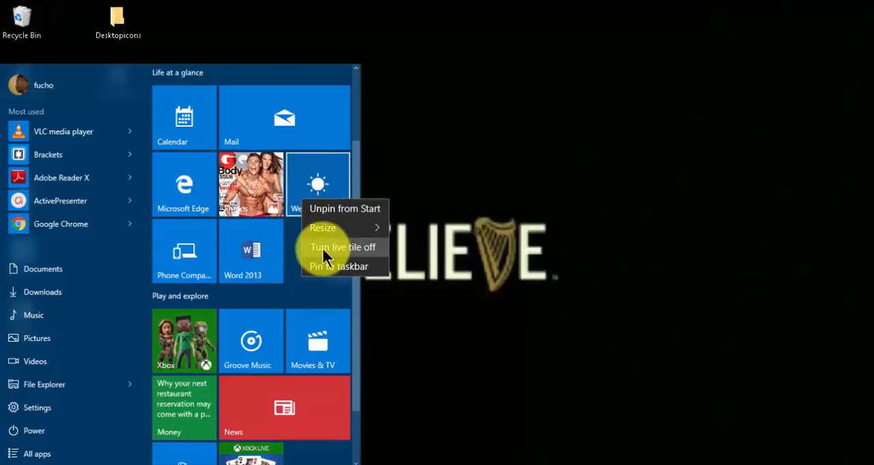
pyautogui.click(322, 247)
pyautogui.rightClick(195, 256)
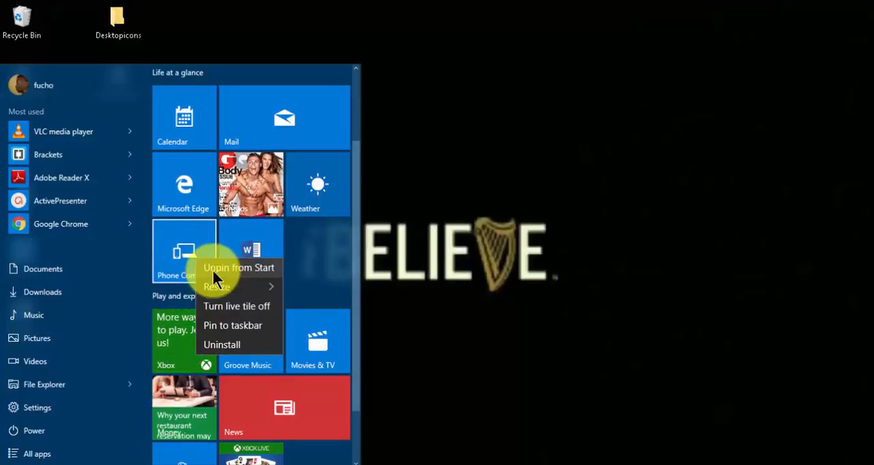
pyautogui.click(229, 302)
# Step: Turn off the live tiles for Xbox, Movies & TV, News and Money in the Play and explore group
pyautogui.rightClick(192, 340)
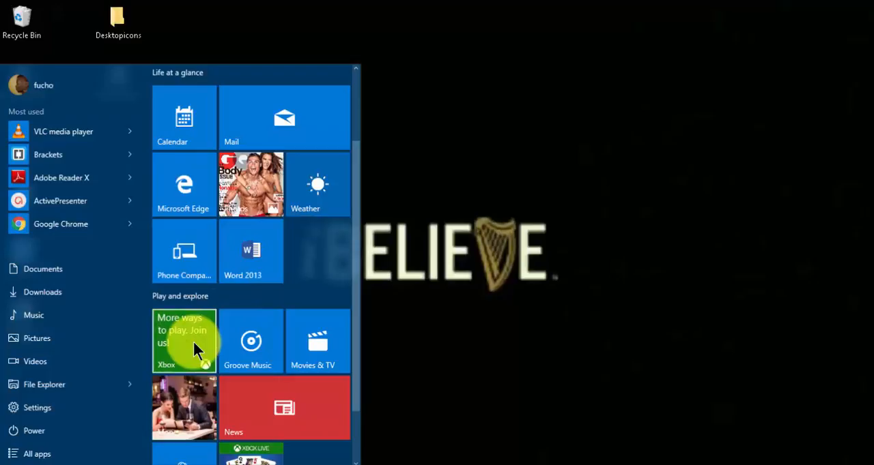
pyautogui.click(223, 386)
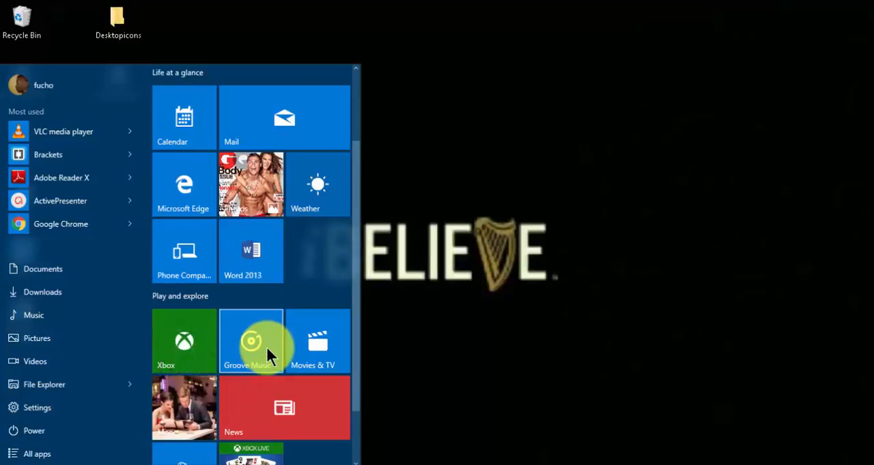
pyautogui.rightClick(310, 339)
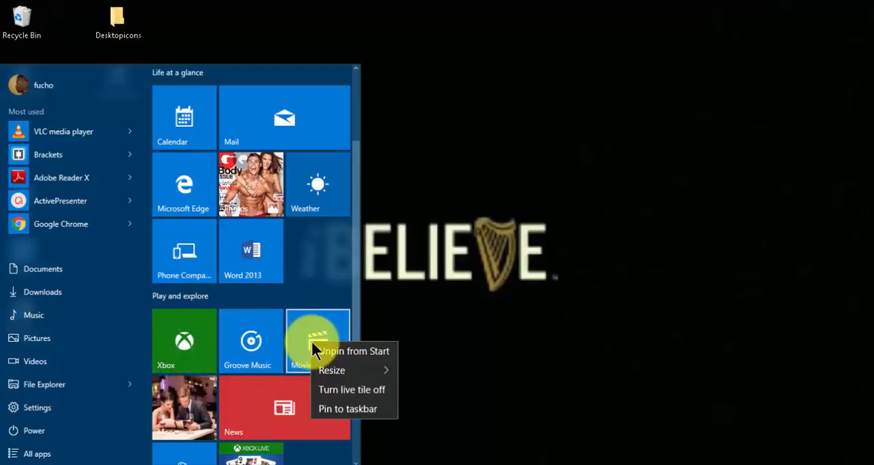
pyautogui.click(337, 387)
pyautogui.rightClick(280, 395)
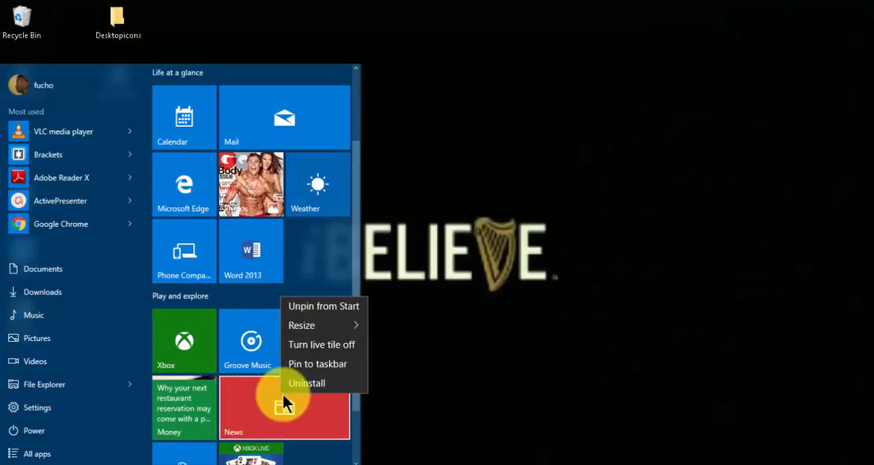
pyautogui.click(331, 345)
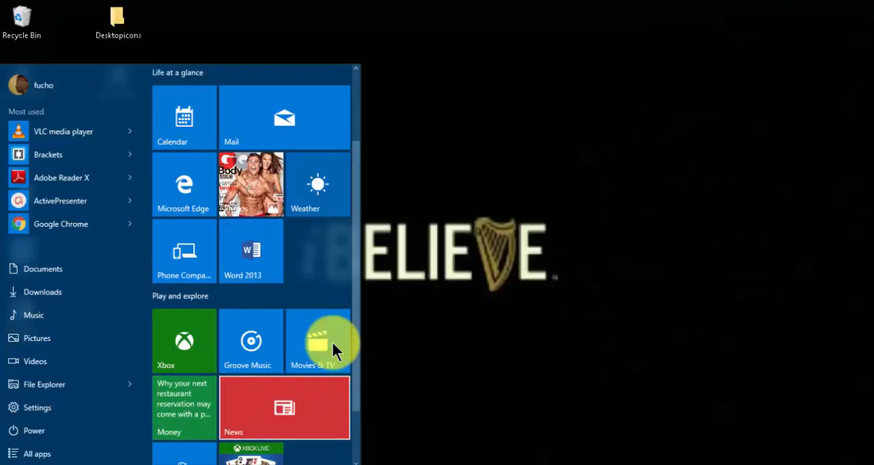
pyautogui.rightClick(188, 389)
pyautogui.click(242, 339)
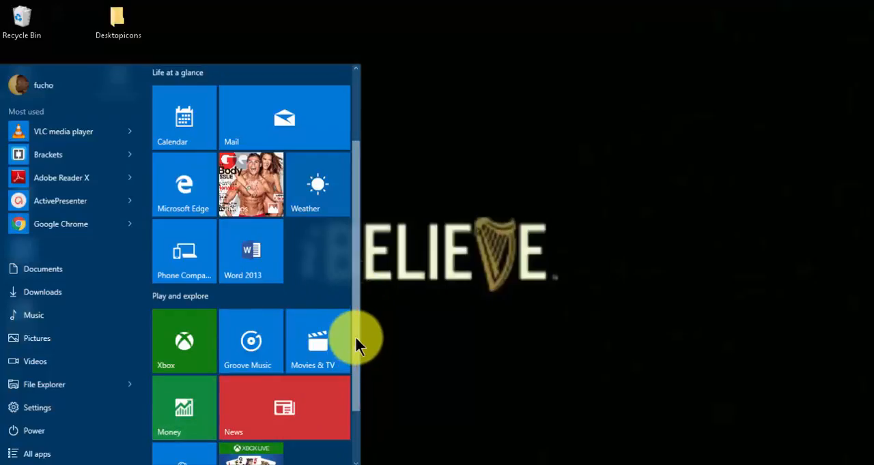
# Step: Turn off the live tiles for Store and Microsoft Solitaire Collection, and close the Start menu
pyautogui.moveTo(354, 360); pyautogui.dragTo(358, 408)
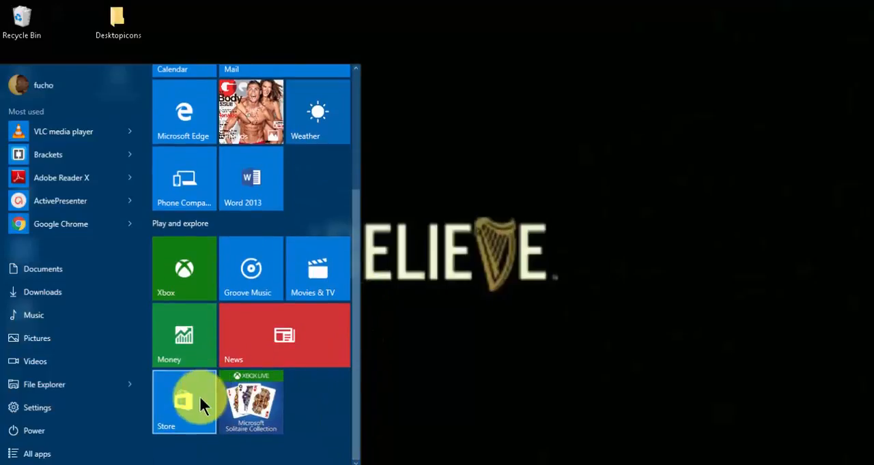
pyautogui.rightClick(182, 411)
pyautogui.click(240, 380)
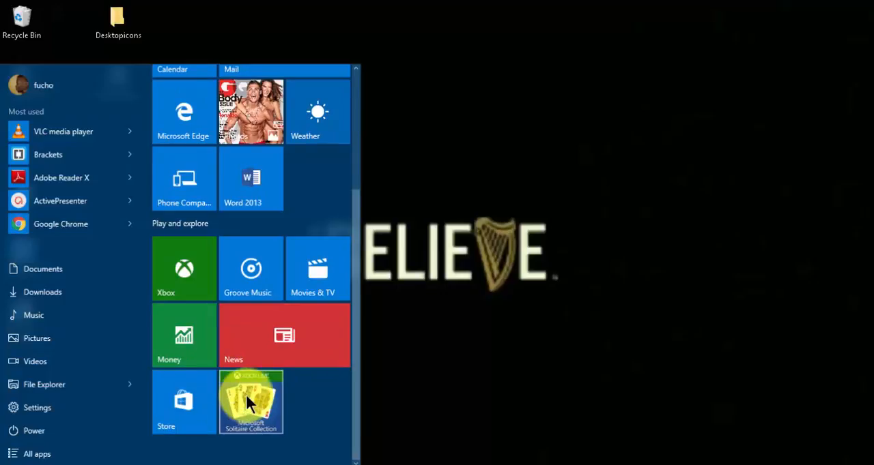
pyautogui.rightClick(245, 400)
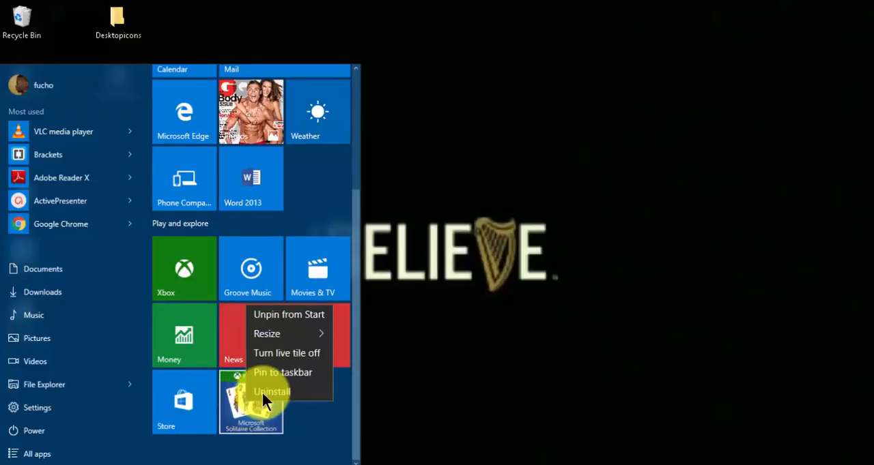
pyautogui.click(295, 353)
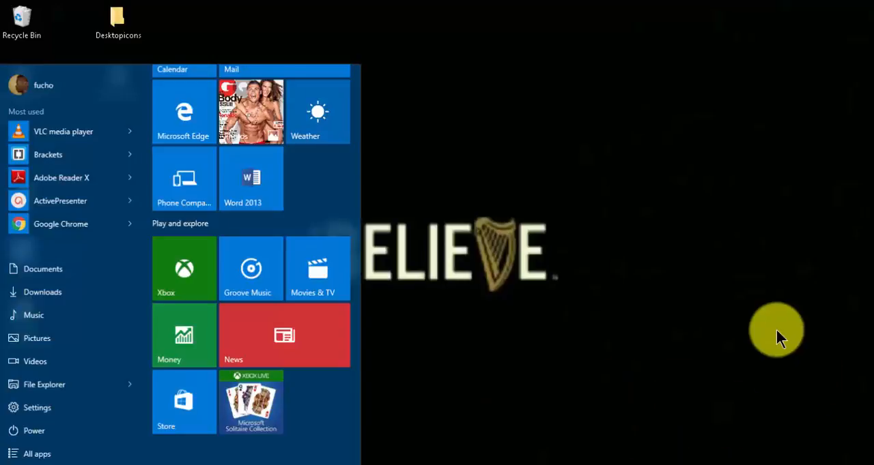
pyautogui.click(776, 333)
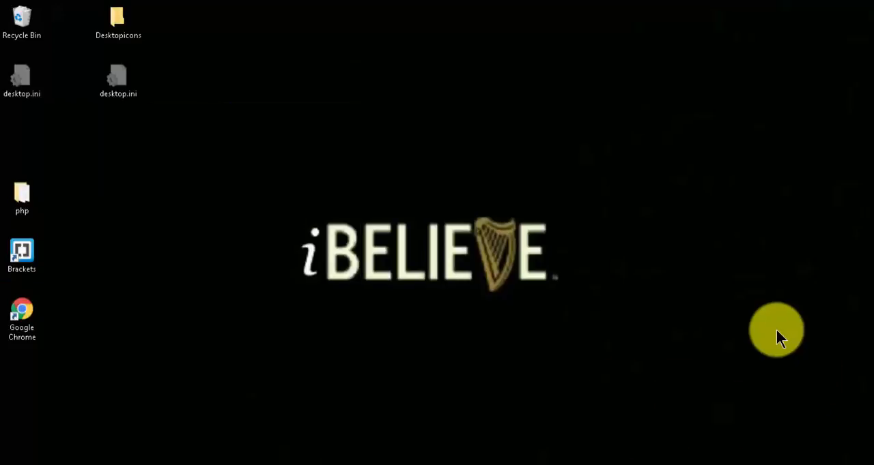
# Step: Search Windows for "update" and open the Windows Update settings
pyautogui.press('super')
pyautogui.write('wu')
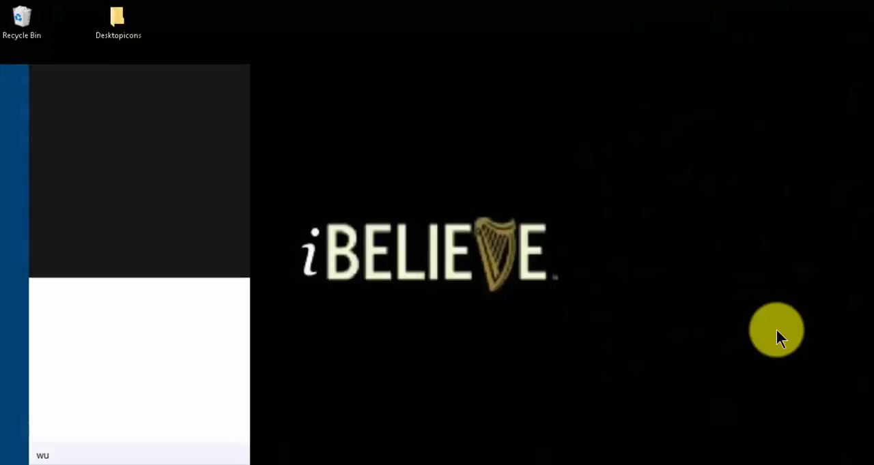
pyautogui.write('pd')
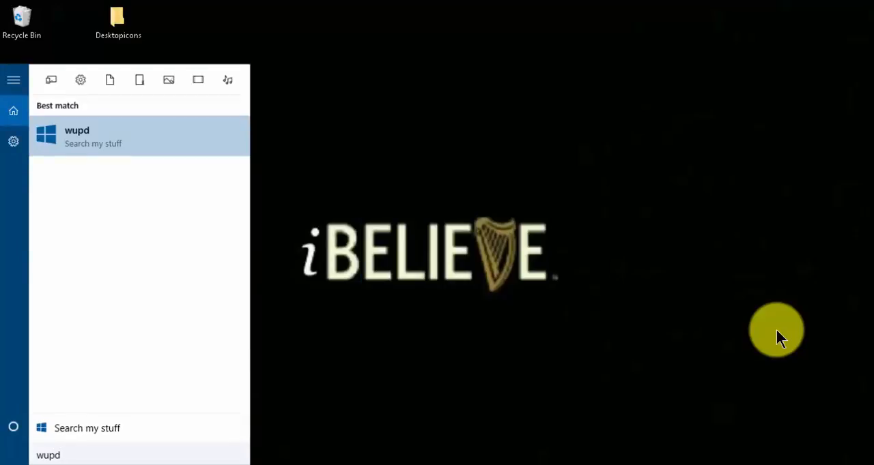
pyautogui.press('BackSpace')
pyautogui.press('BackSpace')
pyautogui.press('BackSpace')
pyautogui.press('BackSpace')
pyautogui.write('update')
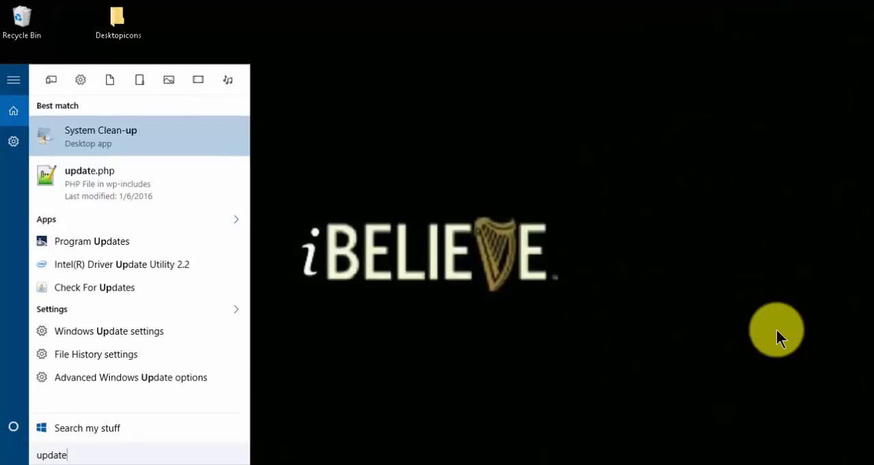
pyautogui.press('Return')
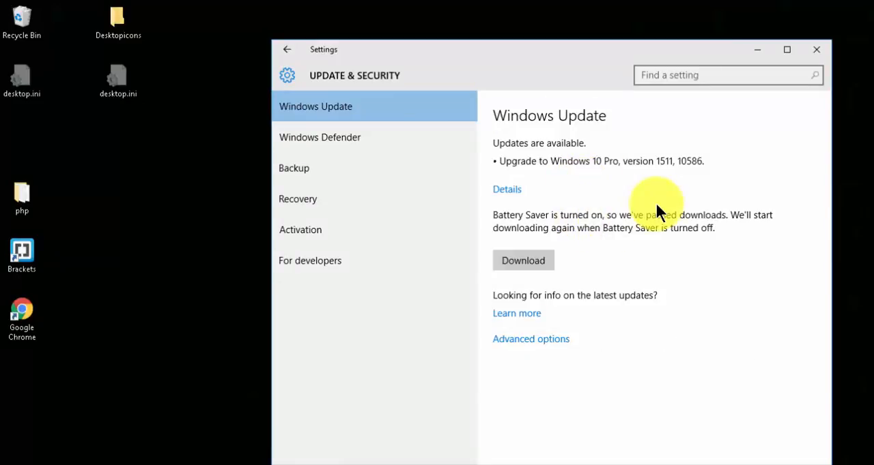
# Step: Examine the choices for how updates are installed in the advanced Windows Update options, and close Settings
pyautogui.click(536, 340)
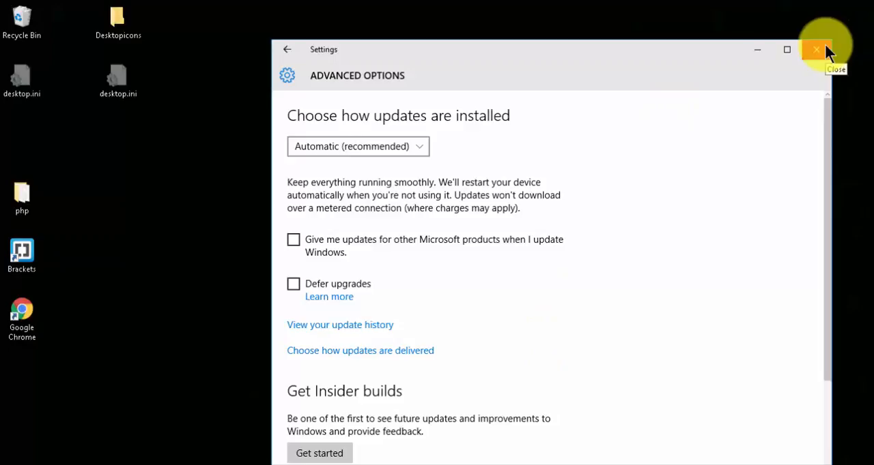
pyautogui.click(428, 142)
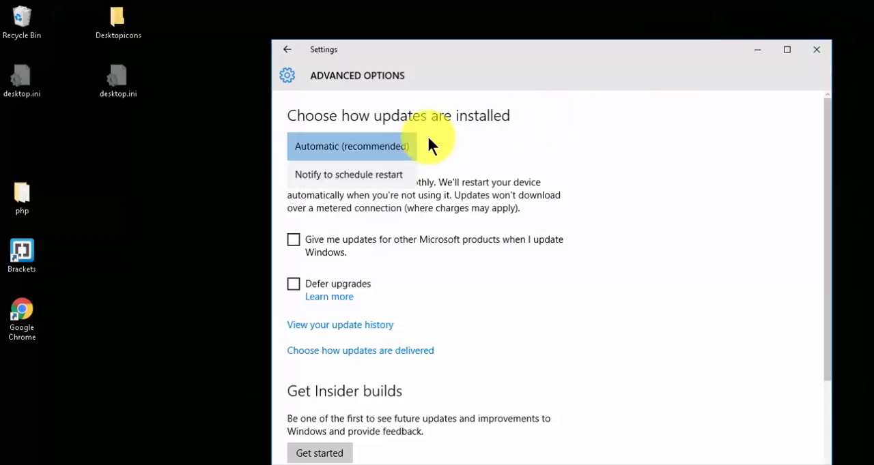
pyautogui.click(806, 53)
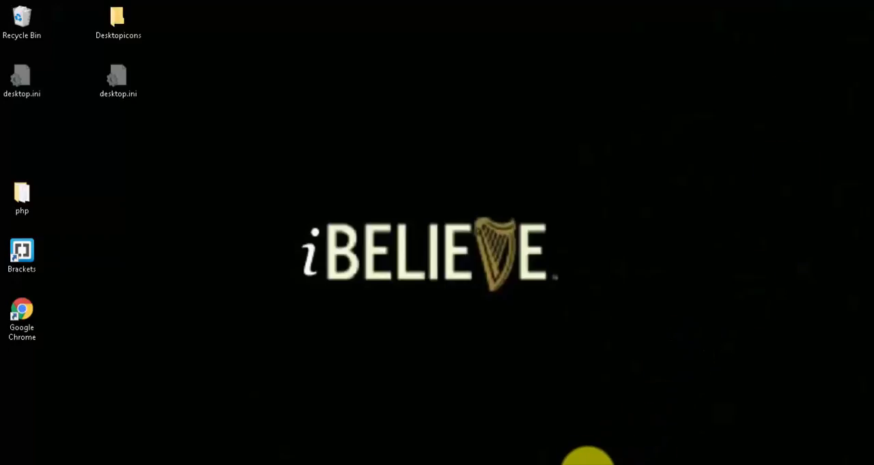
# Step: Search Windows for "task" and open Task Manager
pyautogui.press('super')
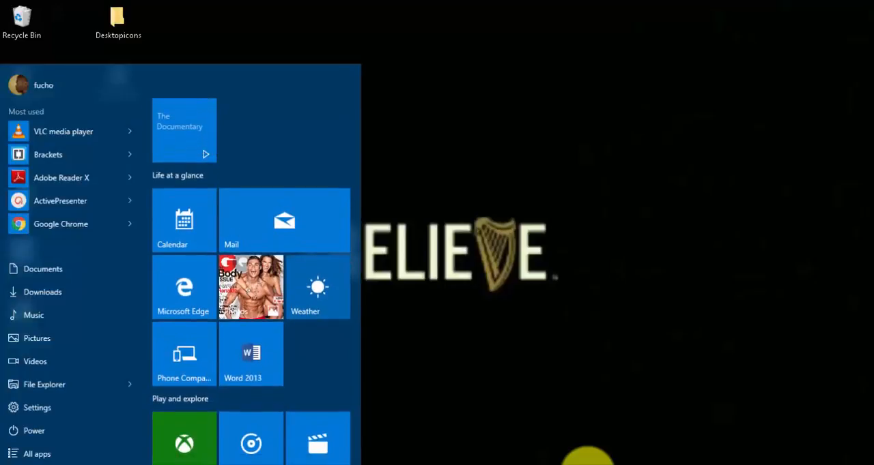
pyautogui.write('tasd')
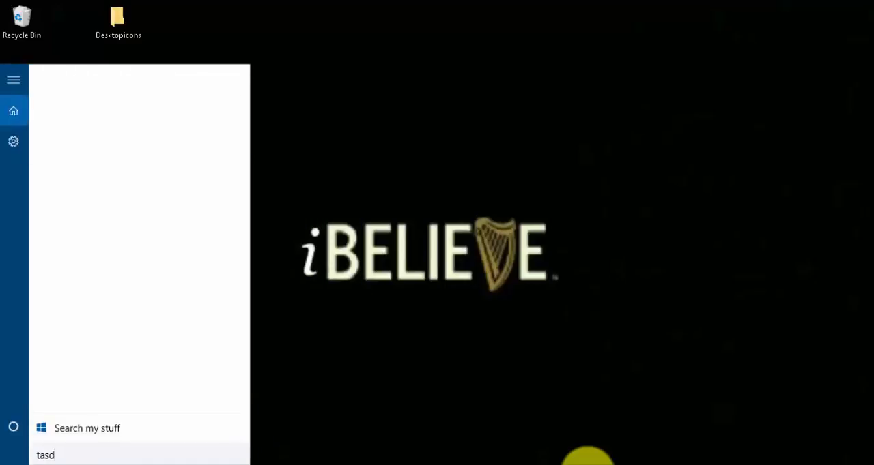
pyautogui.press('BackSpace')
pyautogui.write('k')
pyautogui.press('Return')
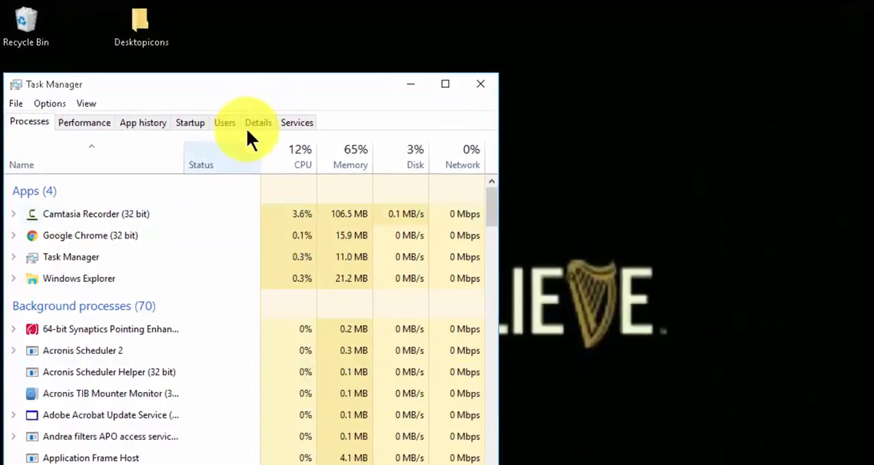
# Step: Open the Services console from Task Manager's list of services and sort it by name in ascending order
pyautogui.click(290, 124)
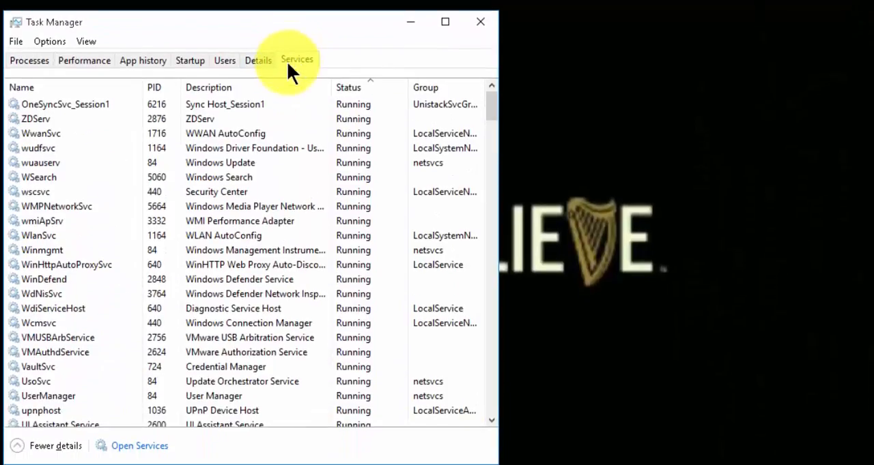
pyautogui.click(140, 446)
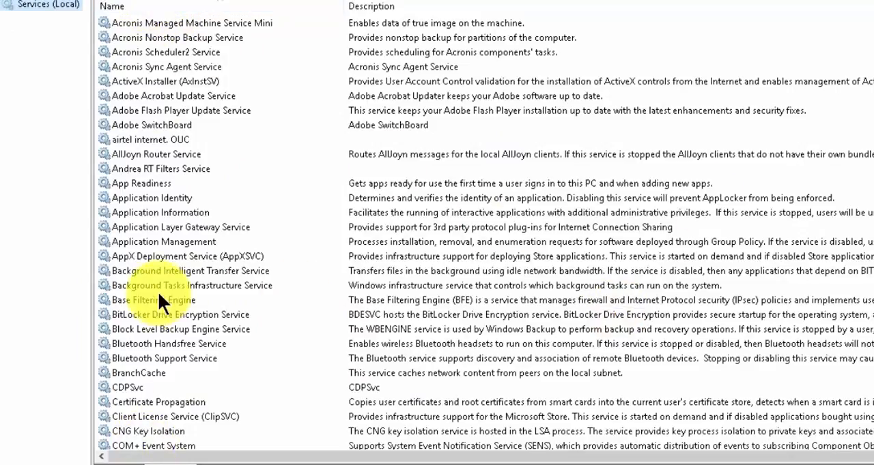
pyautogui.click(176, 7)
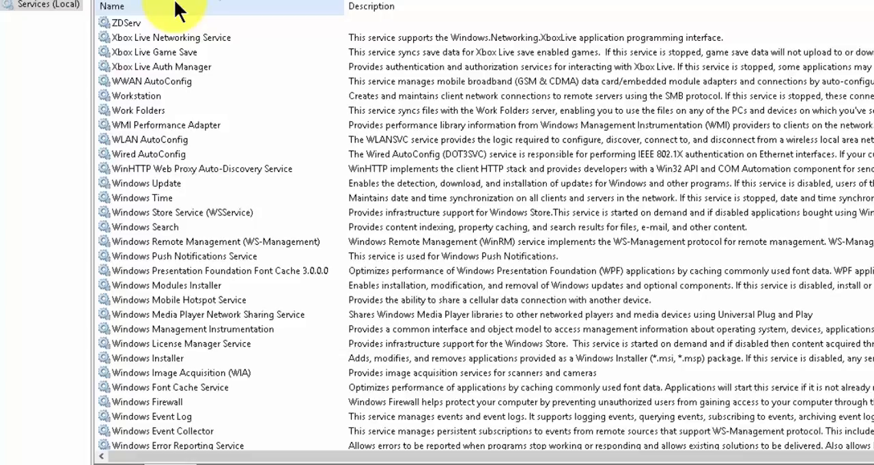
pyautogui.click(176, 7)
pyautogui.click(176, 7)
pyautogui.click(177, 7)
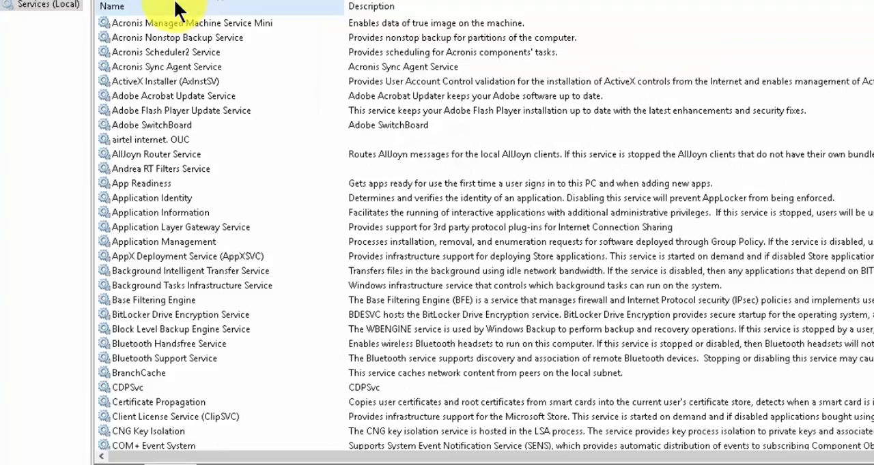
# Step: Stop the Background Intelligent Transfer Service and set its startup type to Disabled, applying the change
pyautogui.rightClick(158, 273)
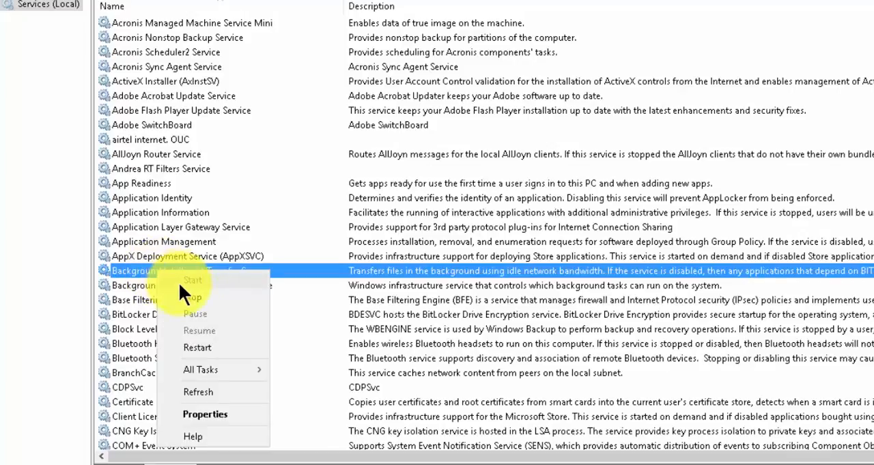
pyautogui.click(190, 300)
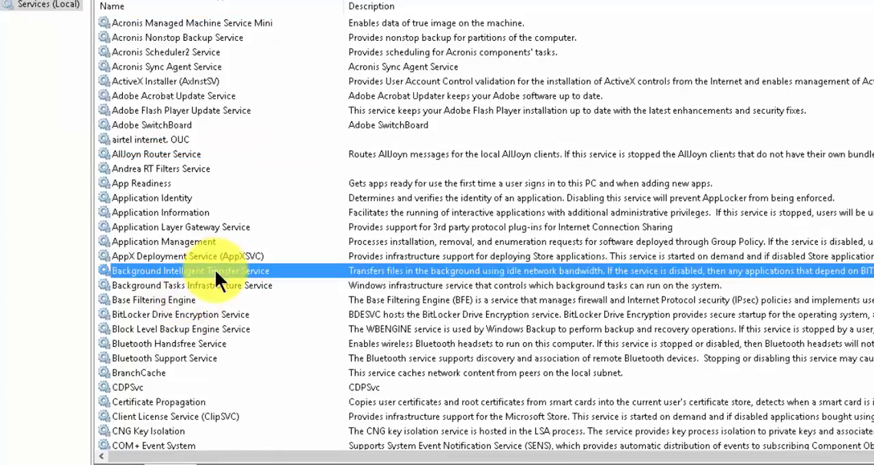
pyautogui.doubleClick(214, 269)
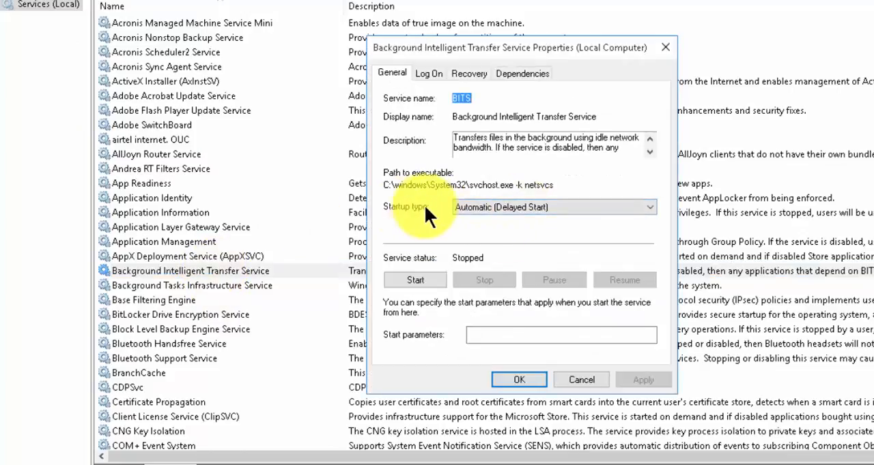
pyautogui.click(486, 206)
pyautogui.click(488, 250)
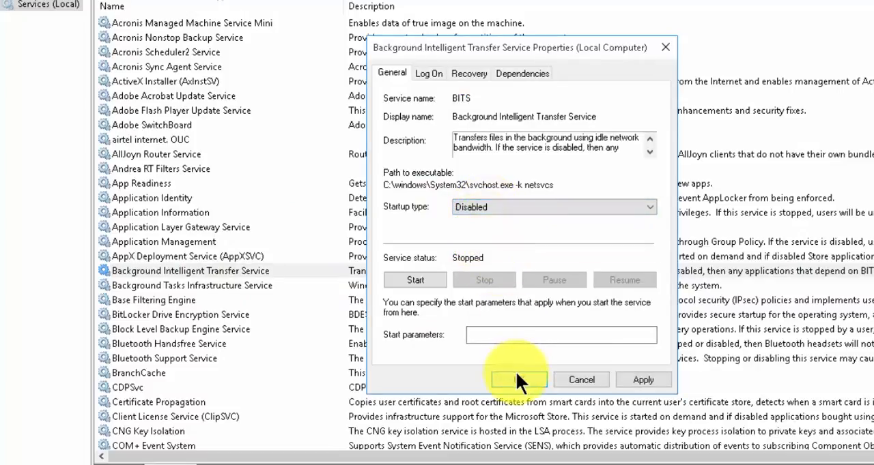
pyautogui.click(642, 380)
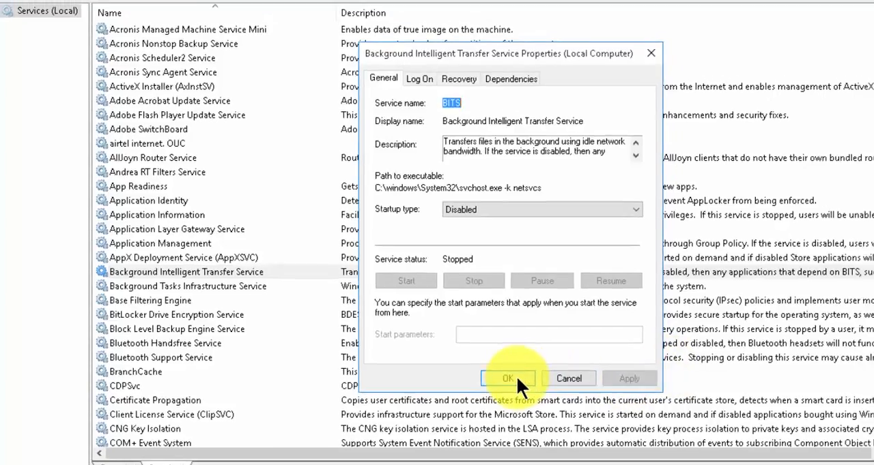
# Step: Confirm the Background Intelligent Transfer Service properties and close both the Services console and Task Manager
pyautogui.click(517, 379)
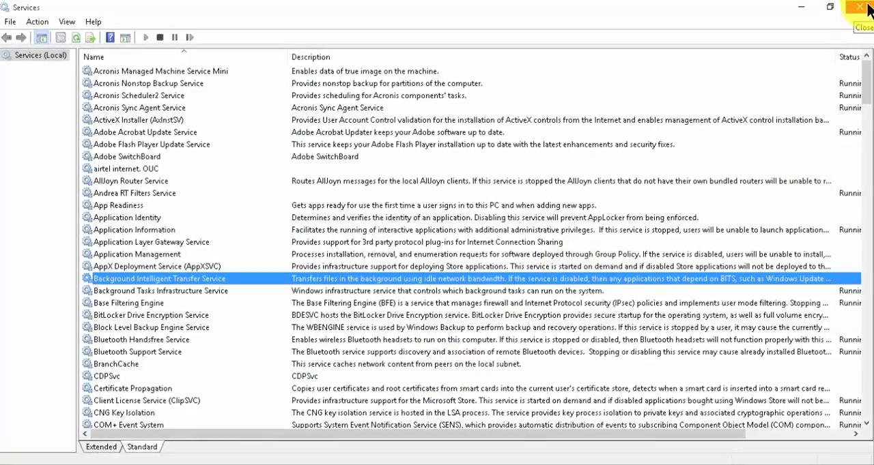
pyautogui.click(864, 7)
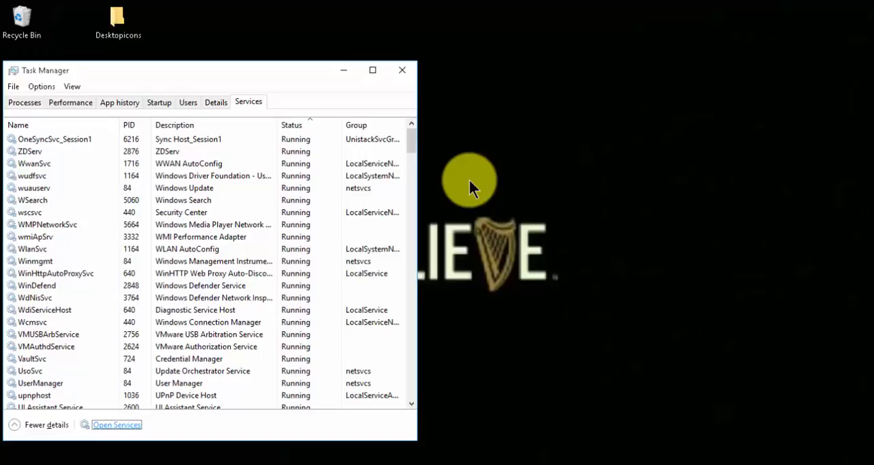
pyautogui.click(402, 74)
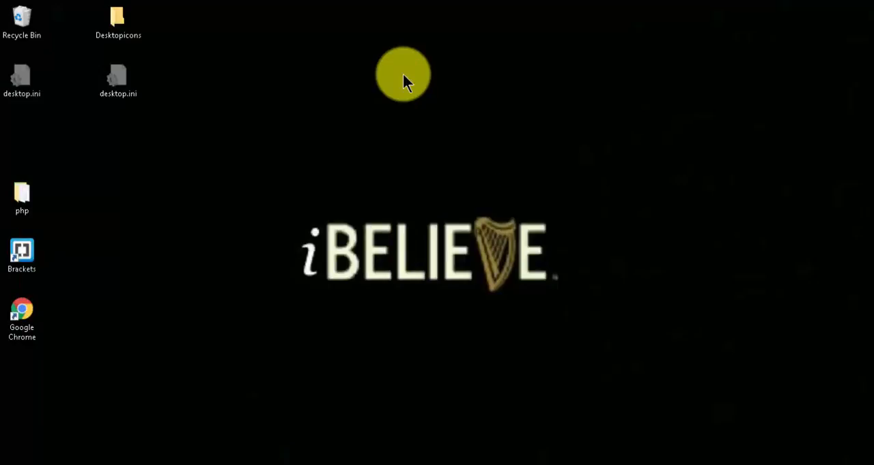
# Step: Search Windows for "gpedit", open the Local Group Policy Editor maximized, and widen its policy tree
pyautogui.press('super')
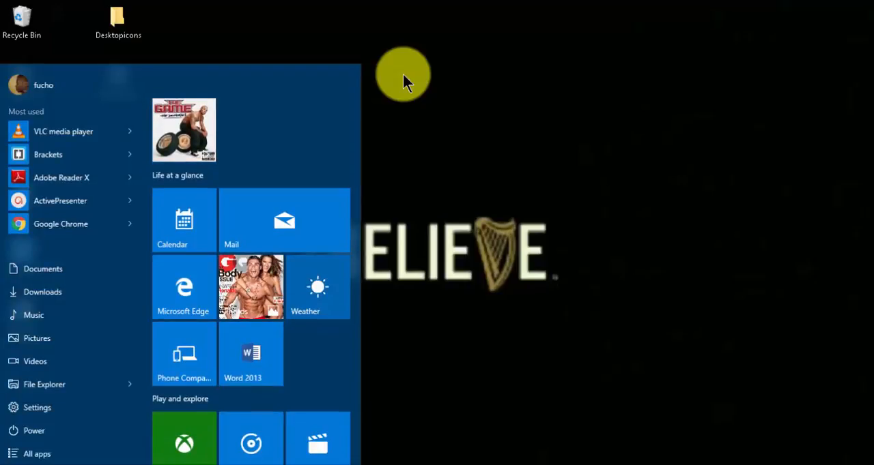
pyautogui.write('gpedit')
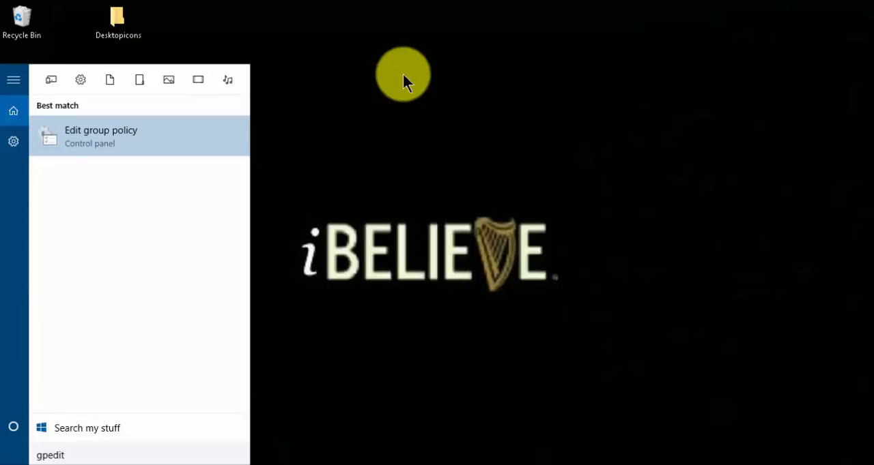
pyautogui.press('Return')
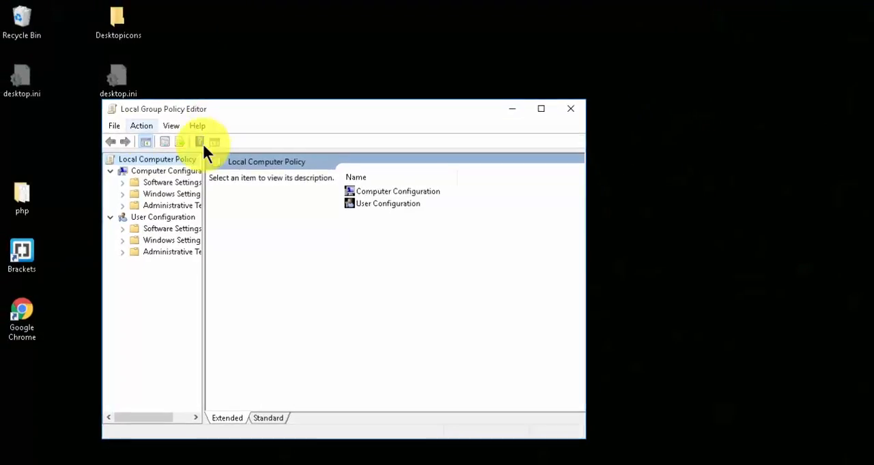
pyautogui.click(542, 112)
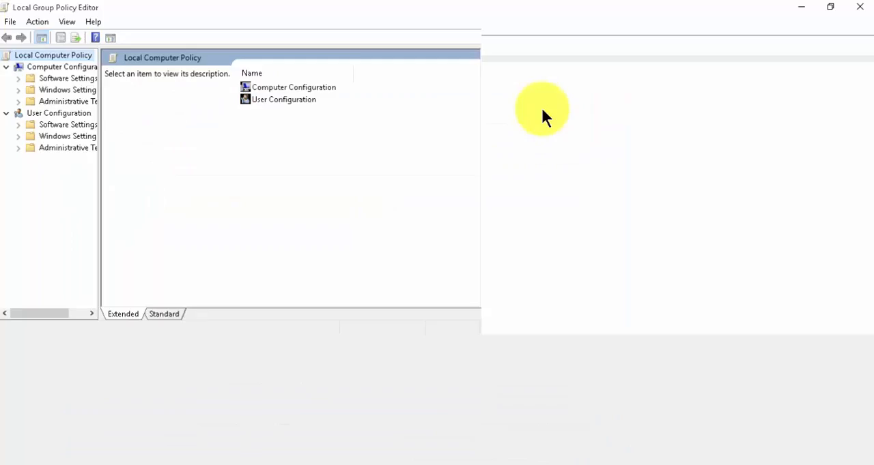
pyautogui.moveTo(100, 183); pyautogui.dragTo(139, 185)
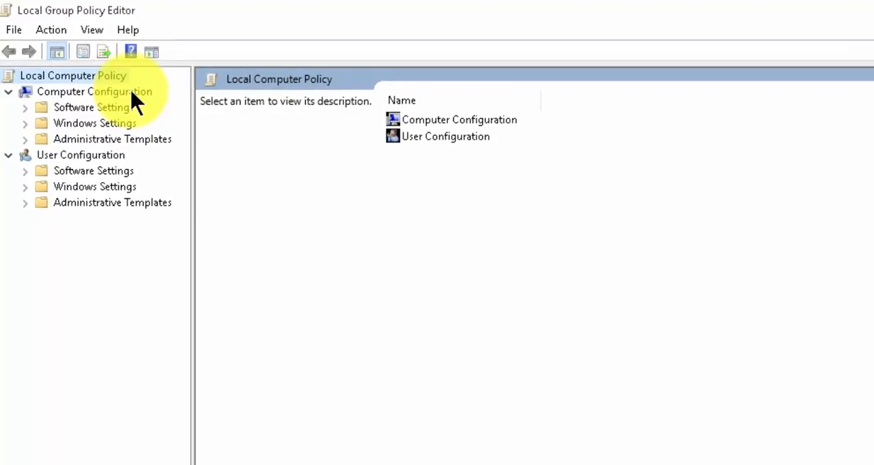
# Step: Show the QoS Packet Scheduler policies under Computer Configuration, Administrative Templates, Network
pyautogui.click(25, 139)
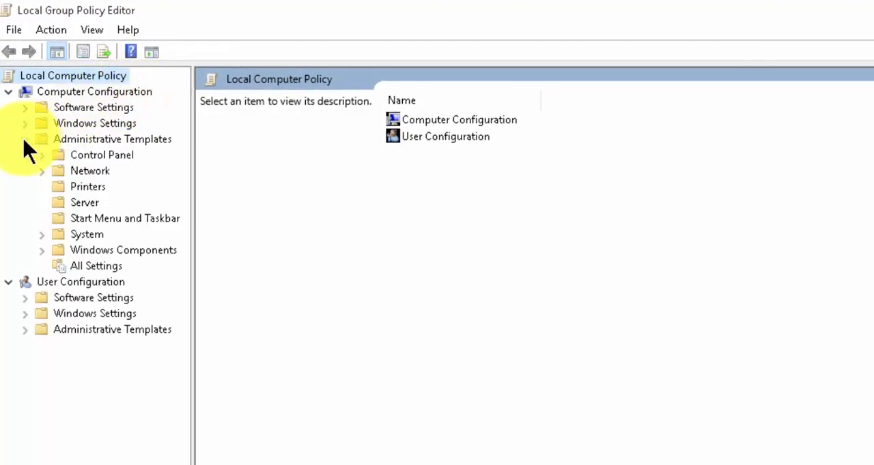
pyautogui.click(42, 172)
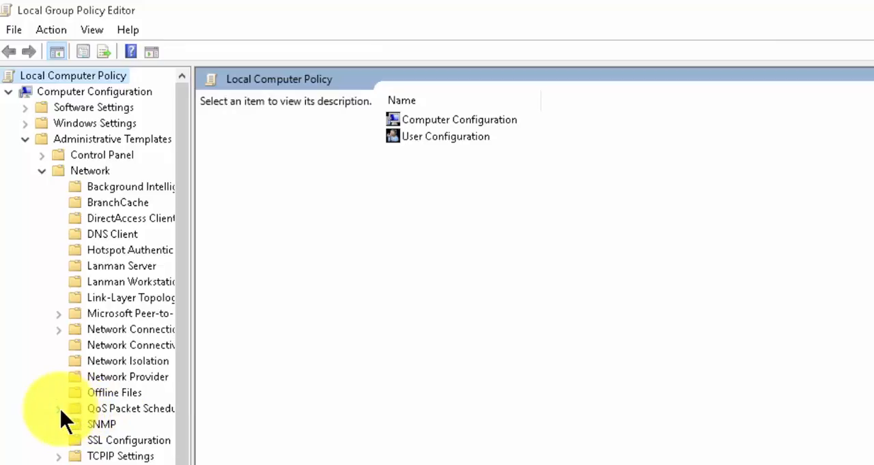
pyautogui.click(99, 409)
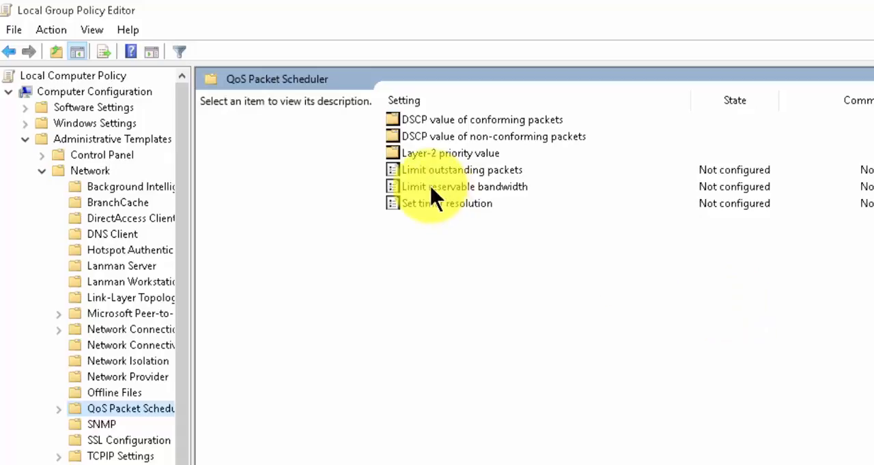
# Step: Enable the Limit reservable bandwidth policy with a bandwidth limit of 0%, apply it, and close the Local Group Policy Editor
pyautogui.doubleClick(504, 187)
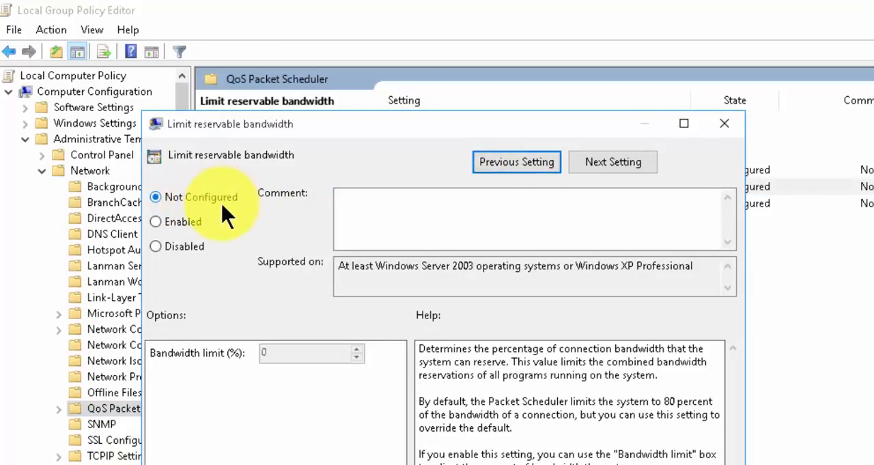
pyautogui.click(167, 231)
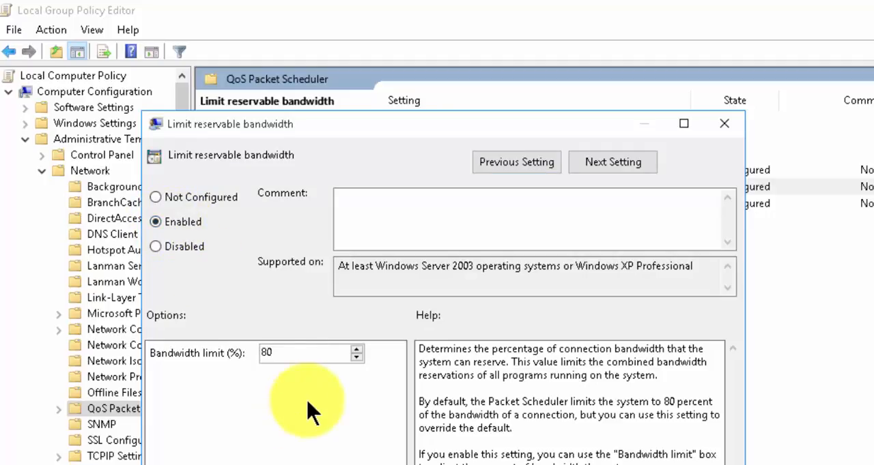
pyautogui.doubleClick(274, 352)
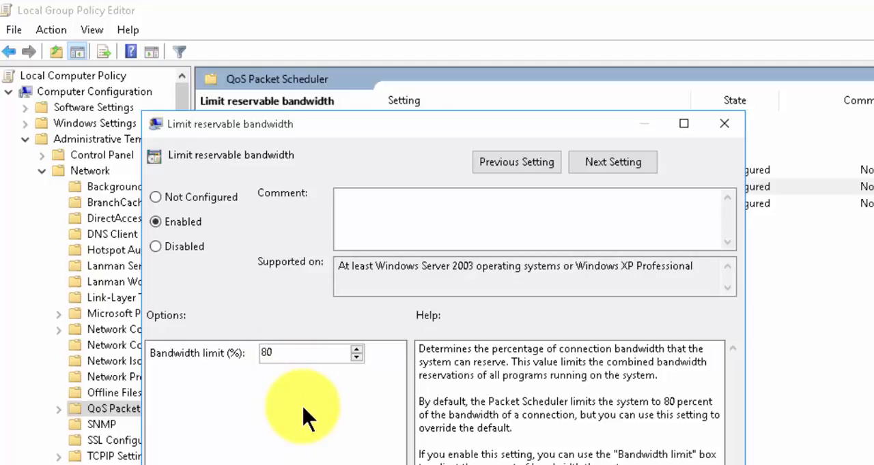
pyautogui.doubleClick(279, 352)
pyautogui.write('0')
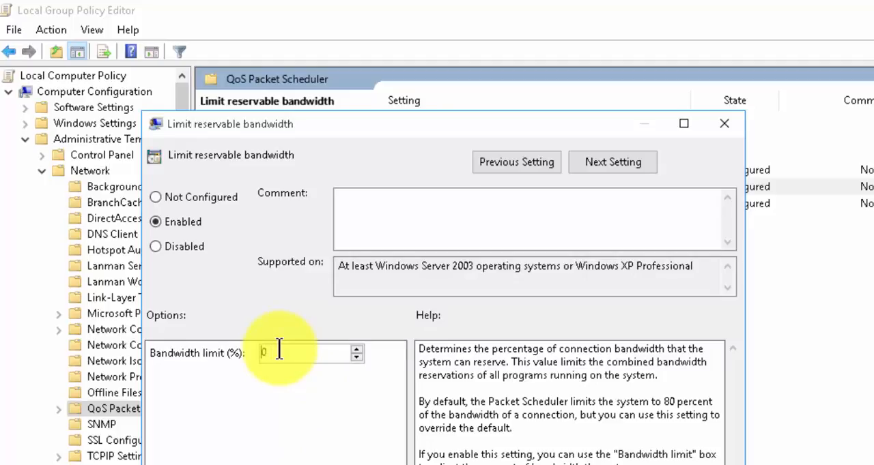
pyautogui.moveTo(537, 126); pyautogui.dragTo(539, 71)
pyautogui.click(507, 428)
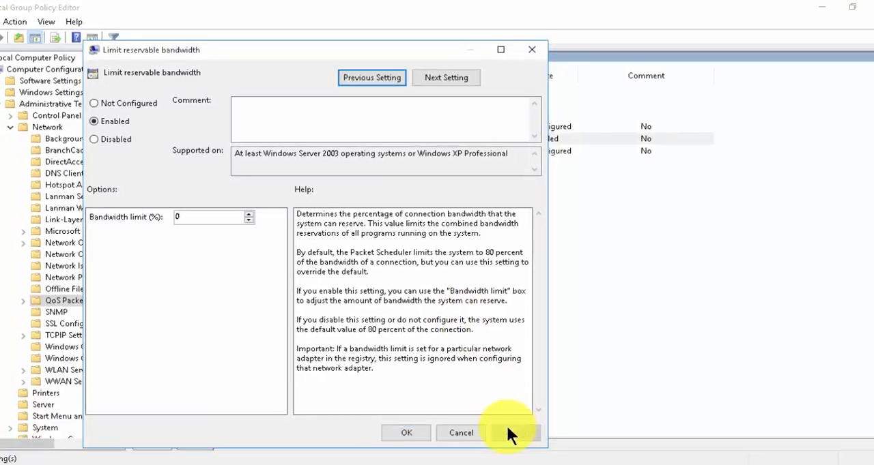
pyautogui.click(397, 436)
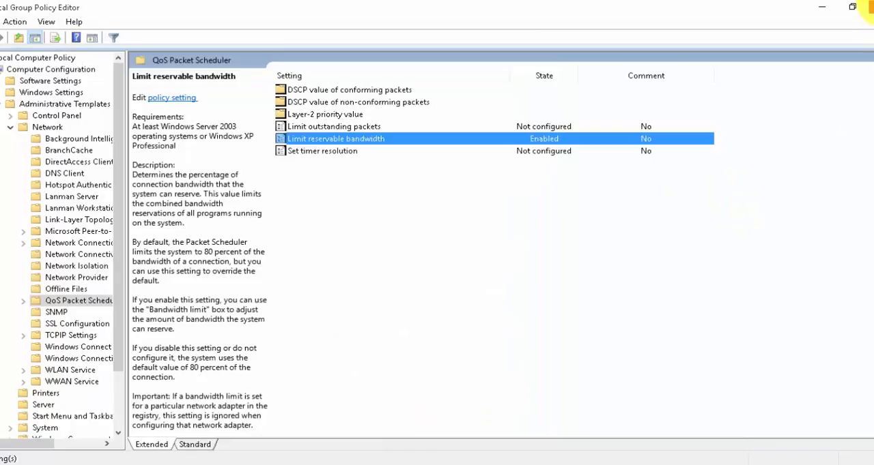
pyautogui.click(873, 3)
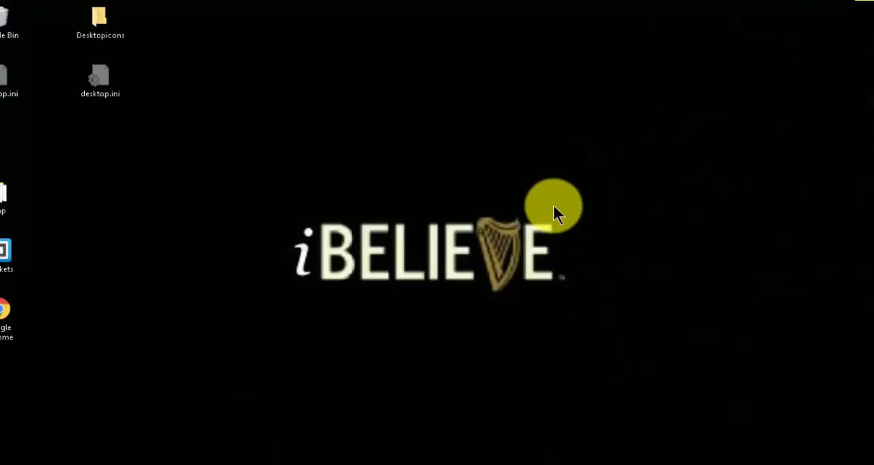